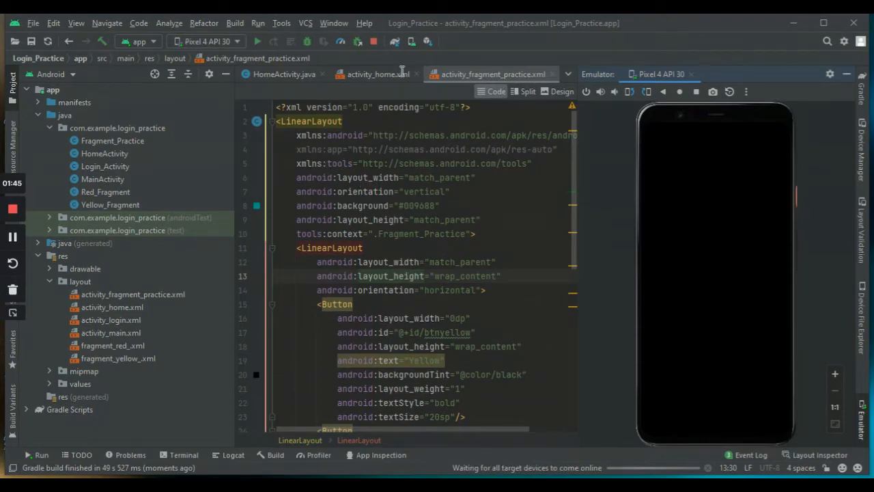
Step: Close the Pixel 4 API 30 emulator and start a new virtual phone device based on the Nexus One hardware definition
left_click(691, 74)
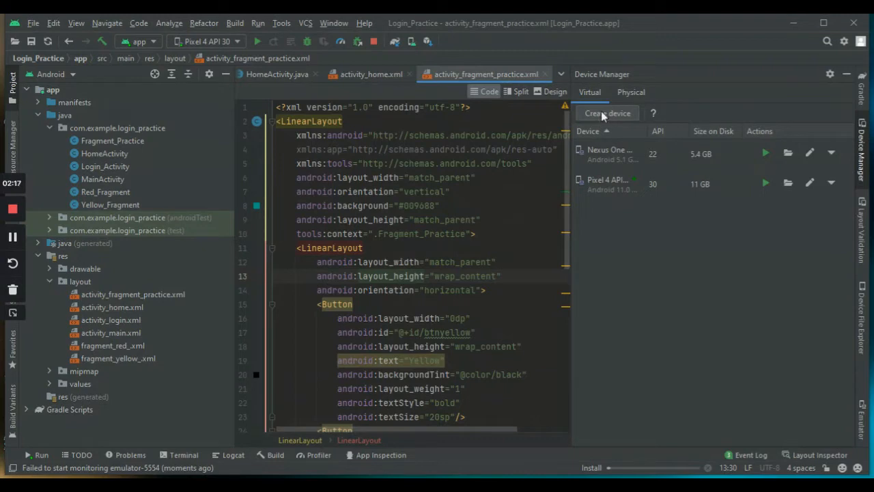
left_click(601, 114)
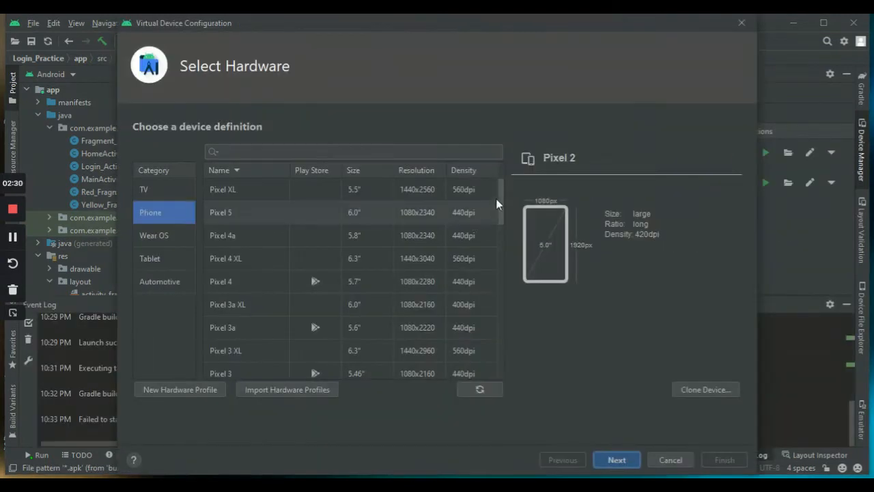
left_click_drag(500, 188, 487, 321)
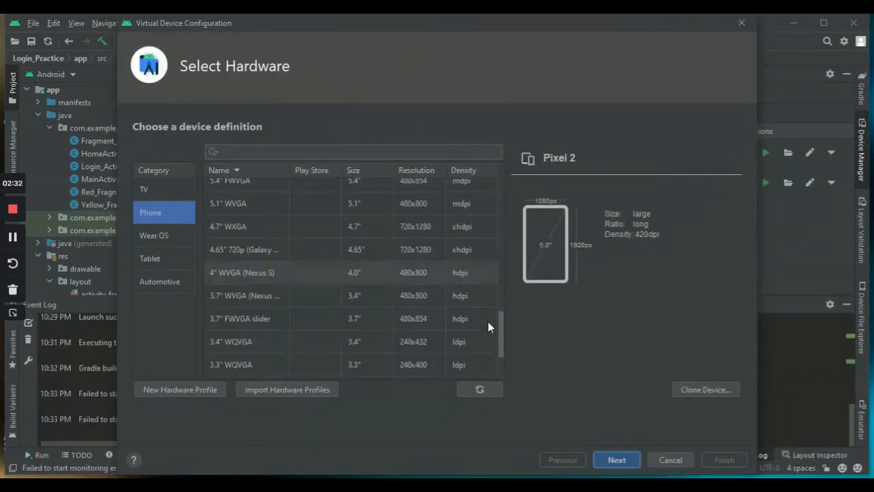
scroll(484, 259, "up", 10)
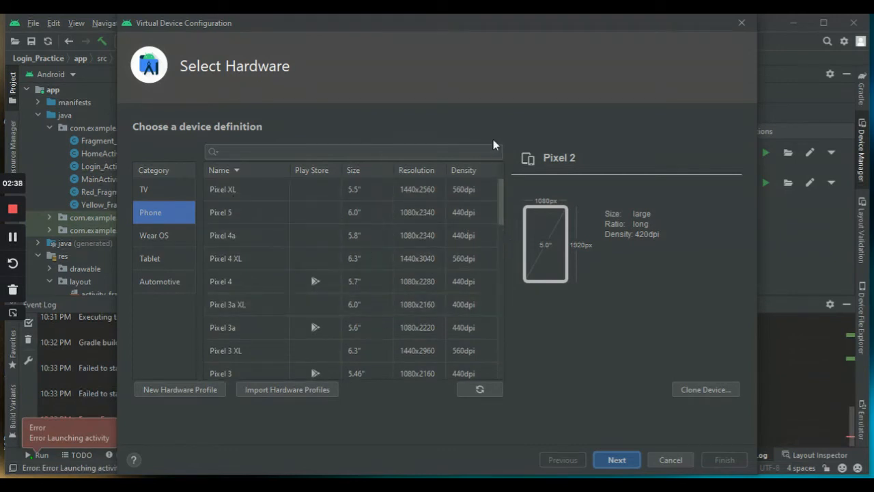
left_click_drag(498, 194, 489, 255)
left_click(236, 277)
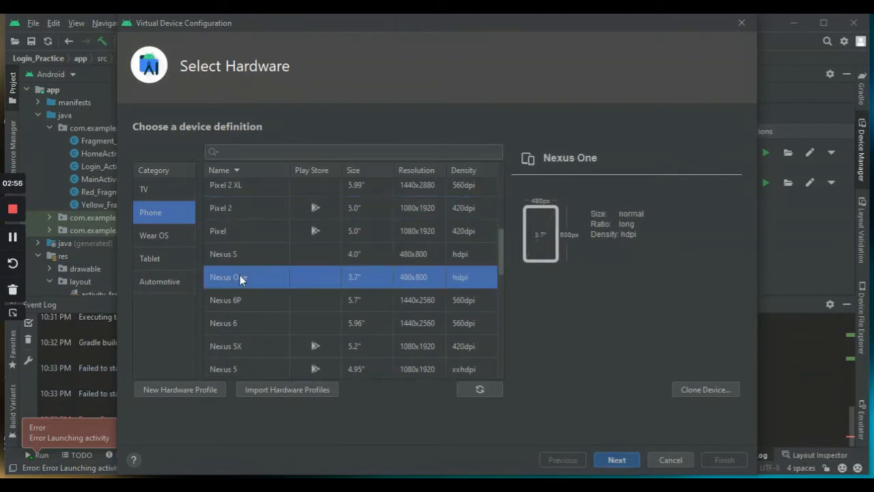
left_click(617, 460)
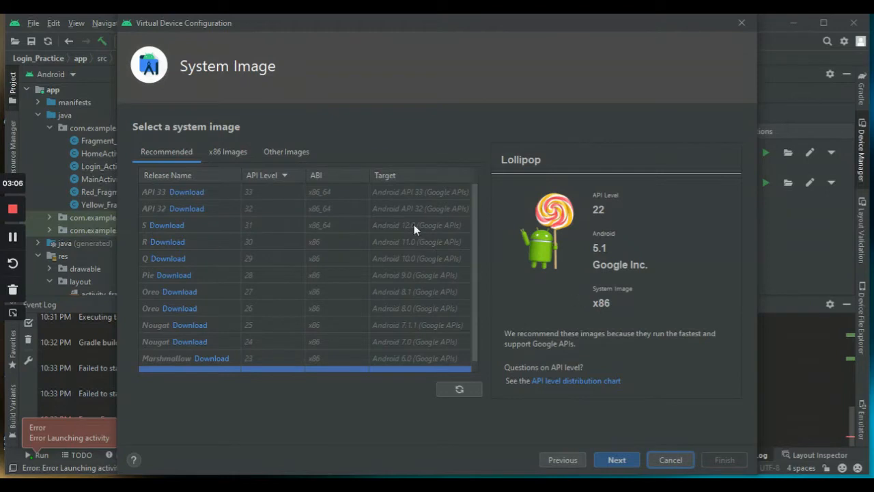
Step: Start and cancel the Marshmallow image download, and create the virtual device with the Lollipop API 22 x86 image instead
left_click_drag(473, 235, 473, 286)
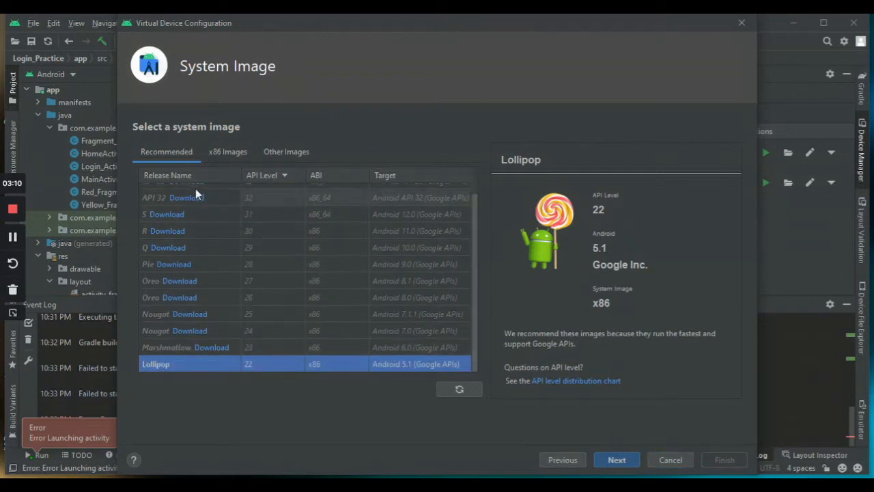
left_click(211, 348)
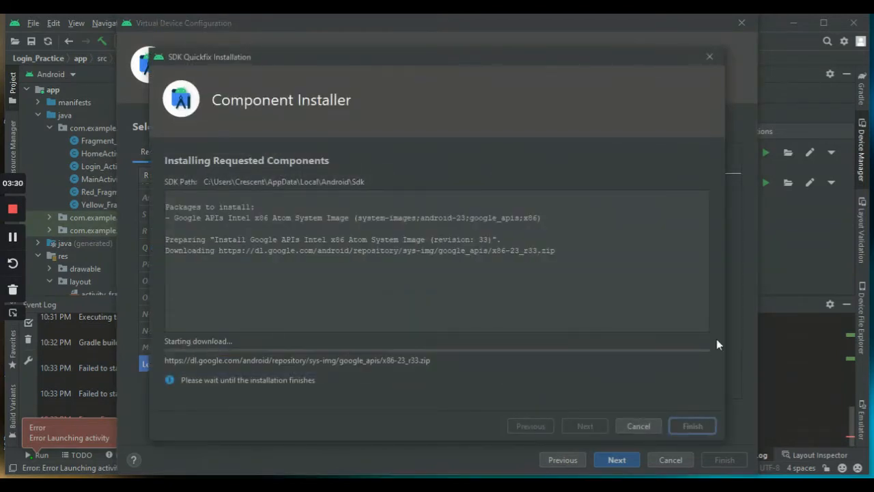
left_click(639, 425)
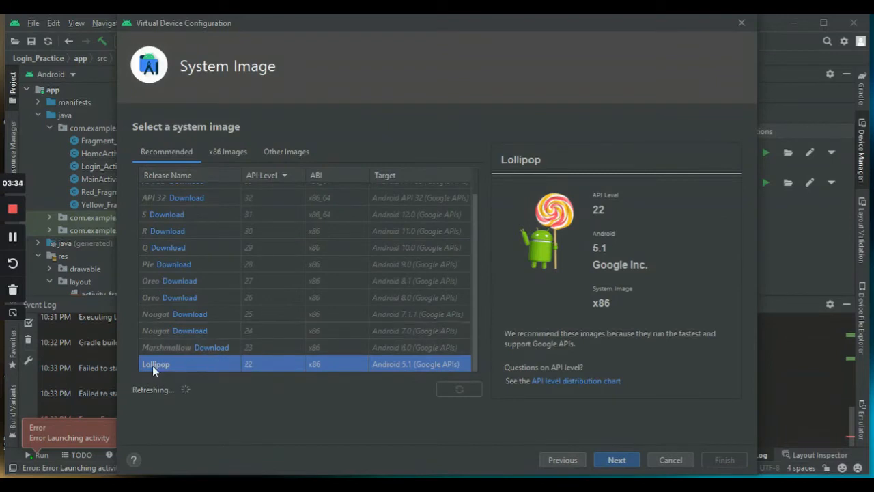
left_click(614, 460)
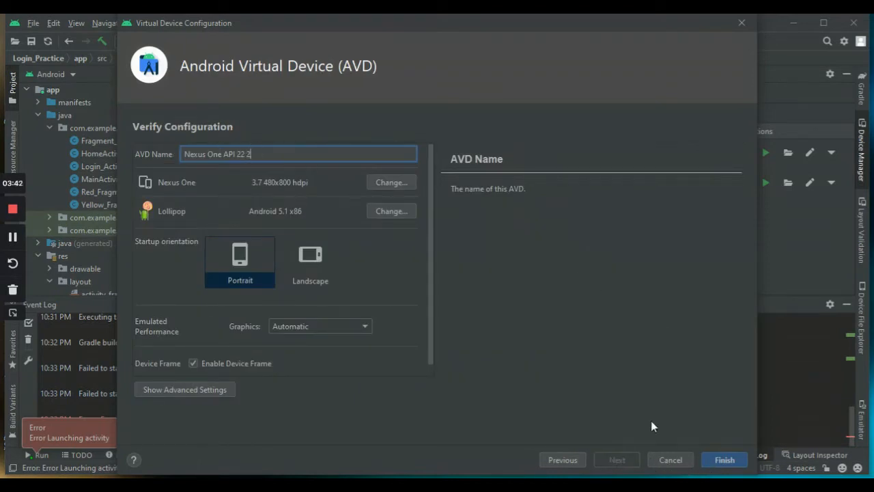
left_click(724, 462)
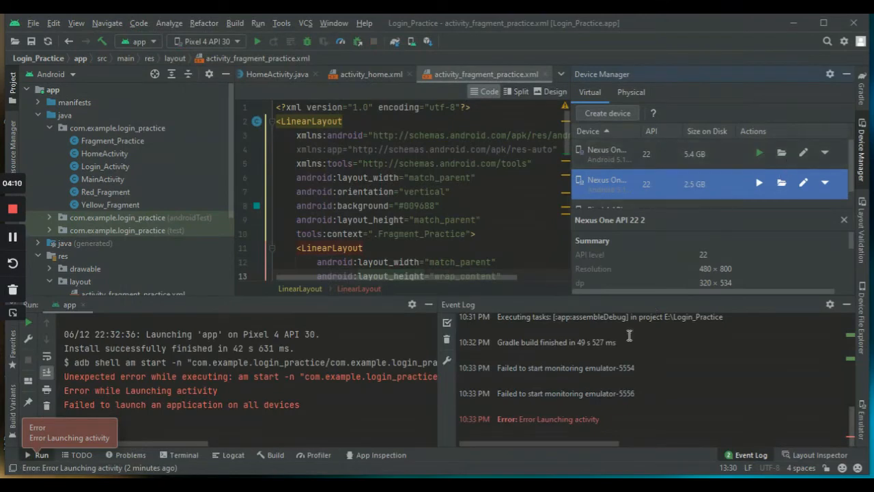
Step: Hide the event log and run output, and delete the newly created second Nexus One API 22 virtual device
left_click(849, 307)
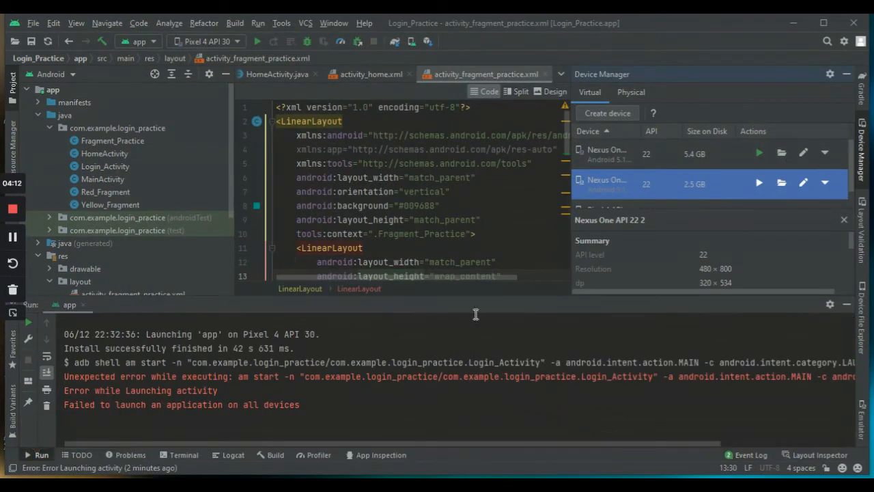
left_click(846, 305)
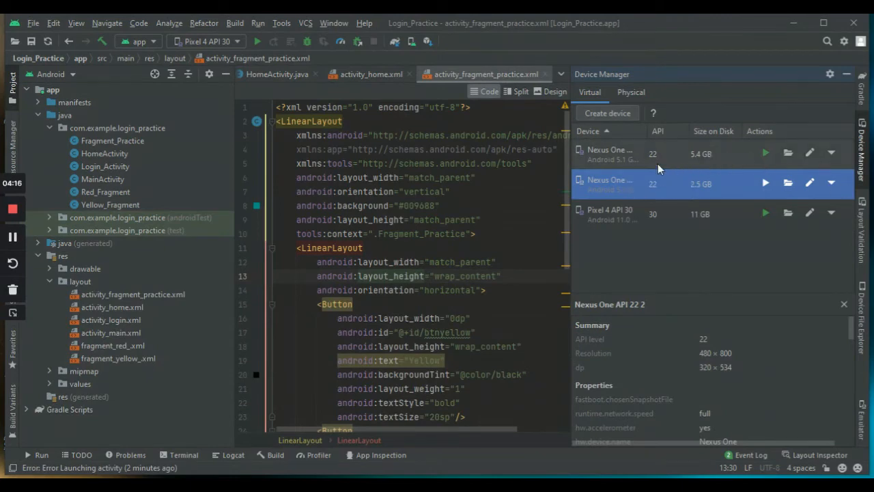
left_click(832, 186)
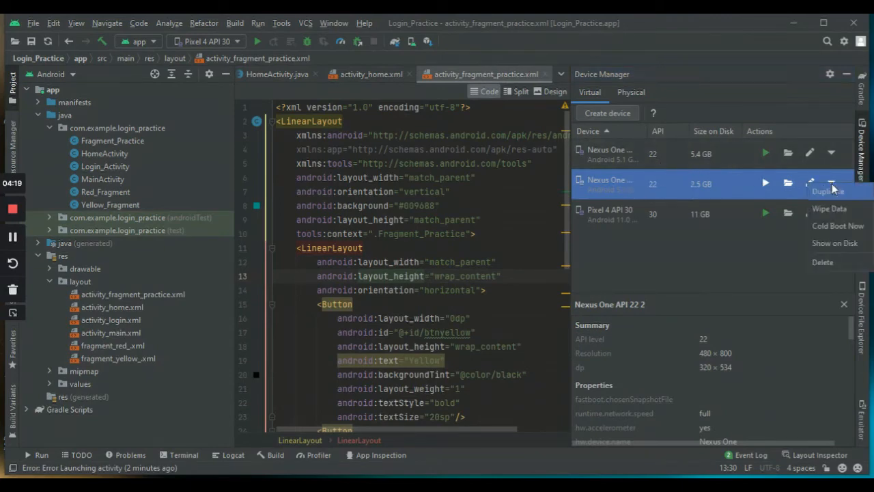
left_click(821, 263)
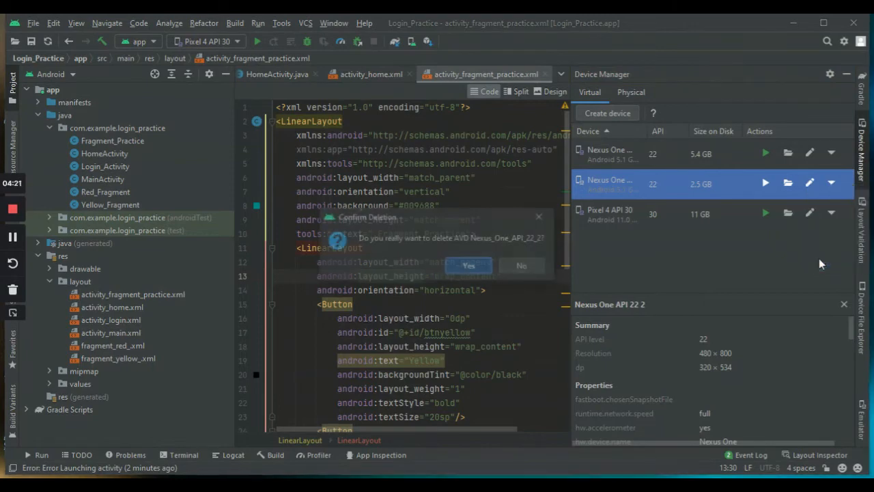
left_click(472, 267)
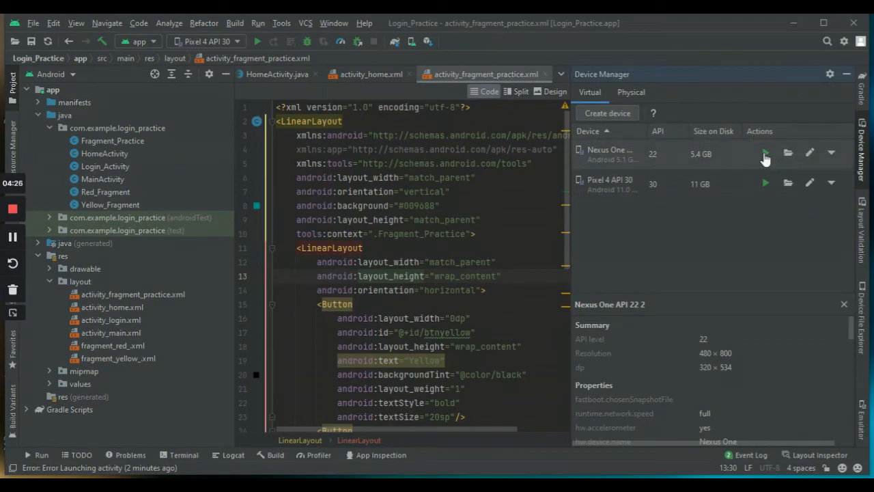
Step: Hide the device manager, choose Nexus One API 22 as the target device, and run the app on it
left_click(847, 74)
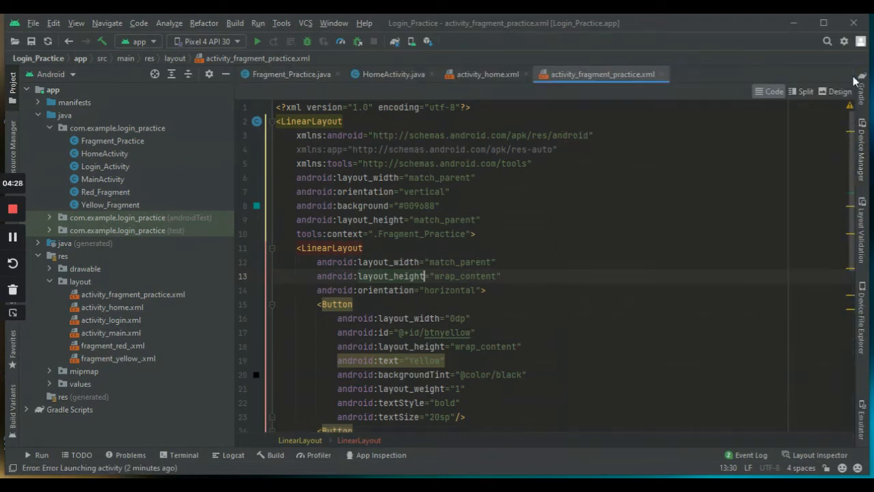
left_click(235, 39)
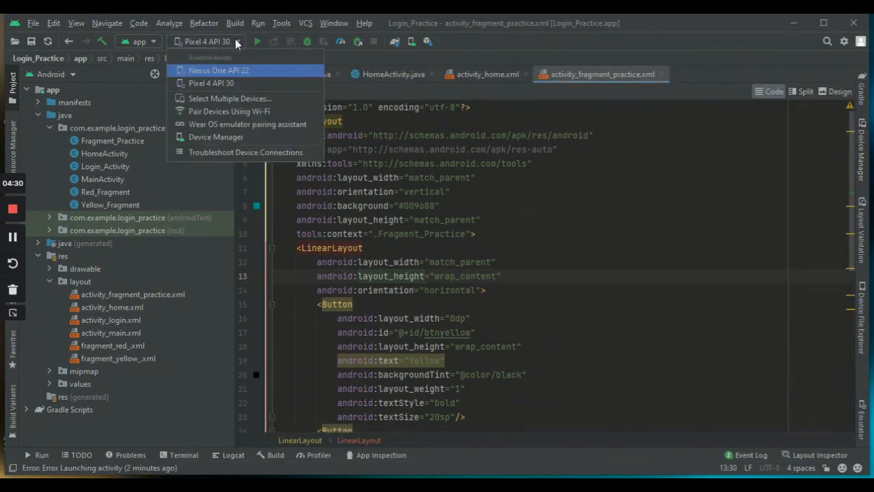
left_click(204, 83)
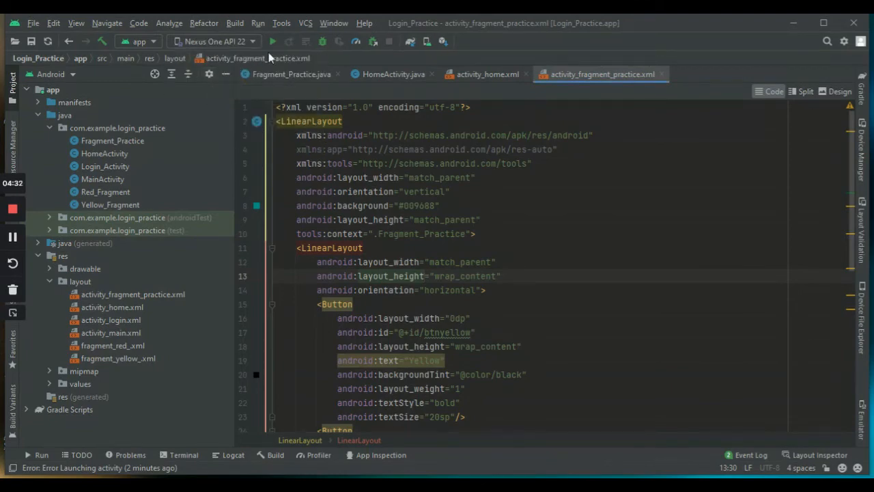
left_click(271, 41)
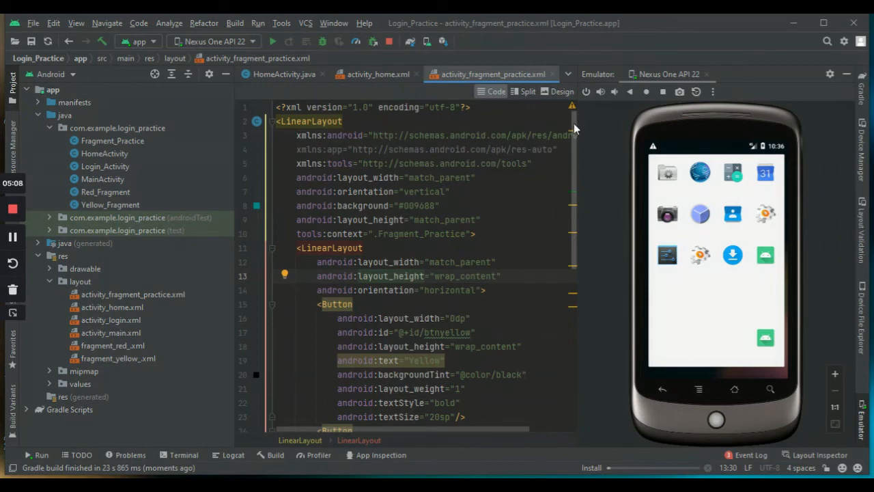
left_click_drag(574, 123, 580, 64)
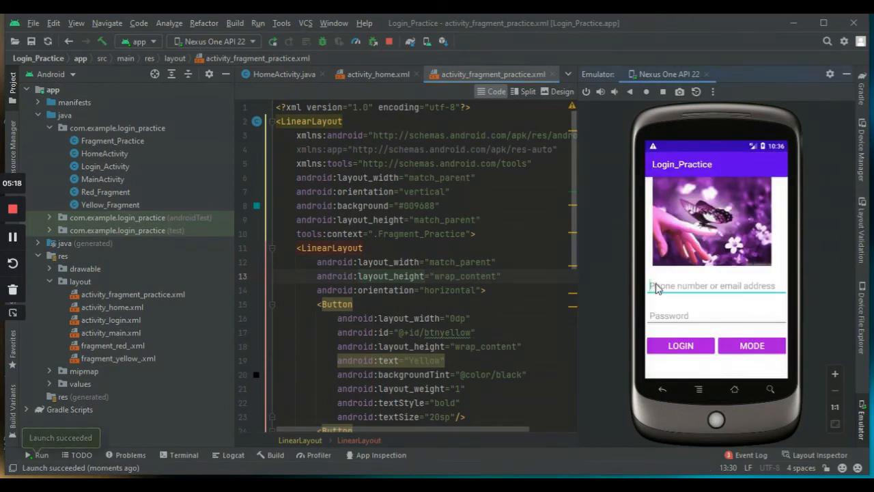
Step: In the running app, enter kaxcghgj as the phone number or email, fill in the password, switch to dark mode and log in
left_click(673, 290)
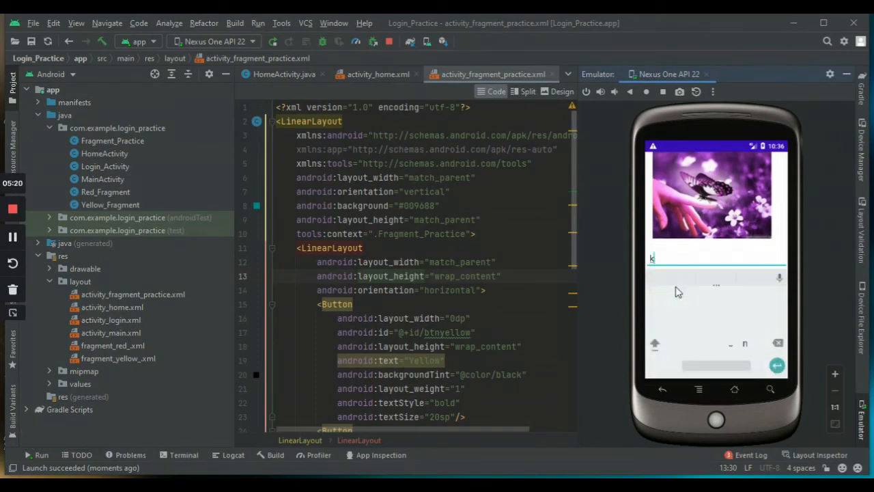
type("kaxcghgj")
key("Tab")
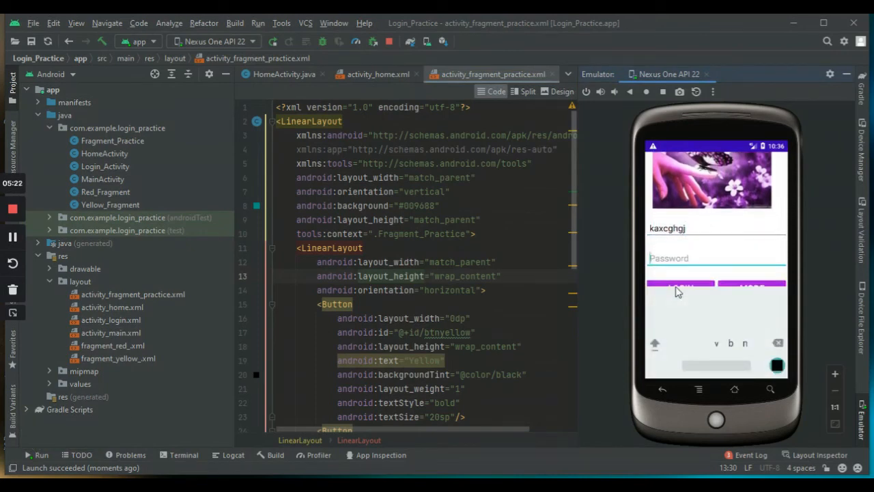
type("••••••••k")
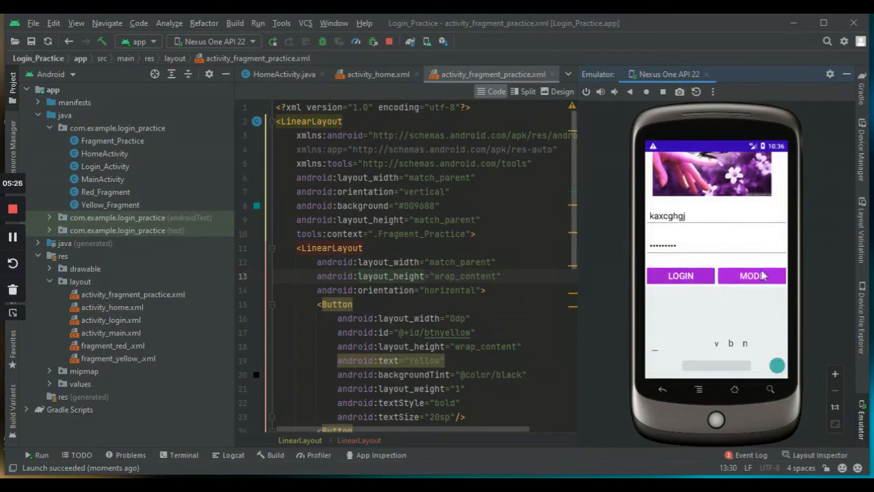
left_click(752, 280)
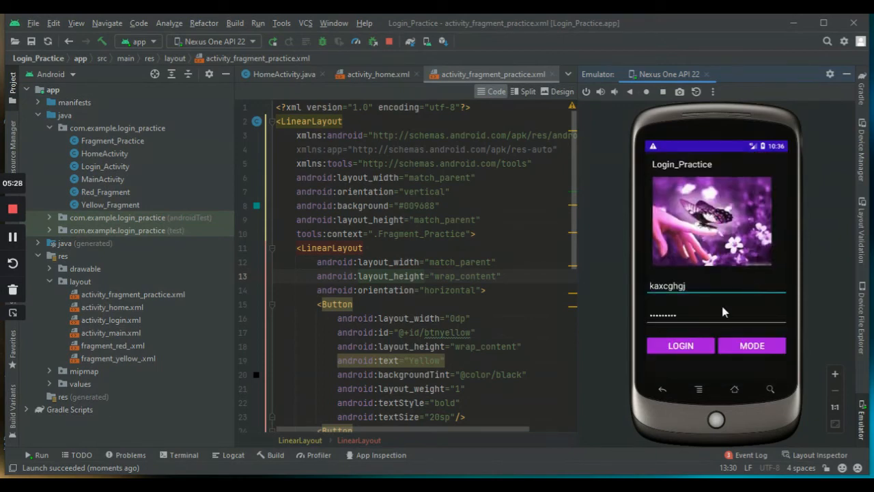
left_click(682, 347)
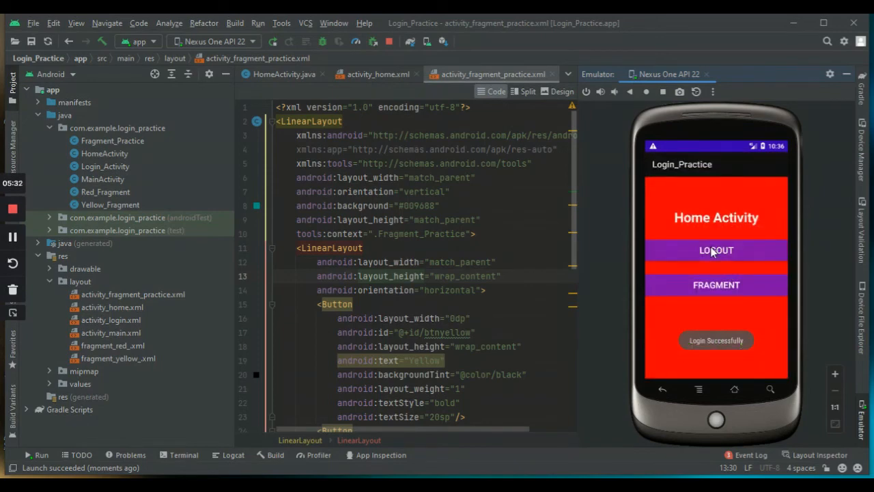
Step: Log out of the app and log in again with jhkhkj as the phone number or email and a password
left_click(712, 251)
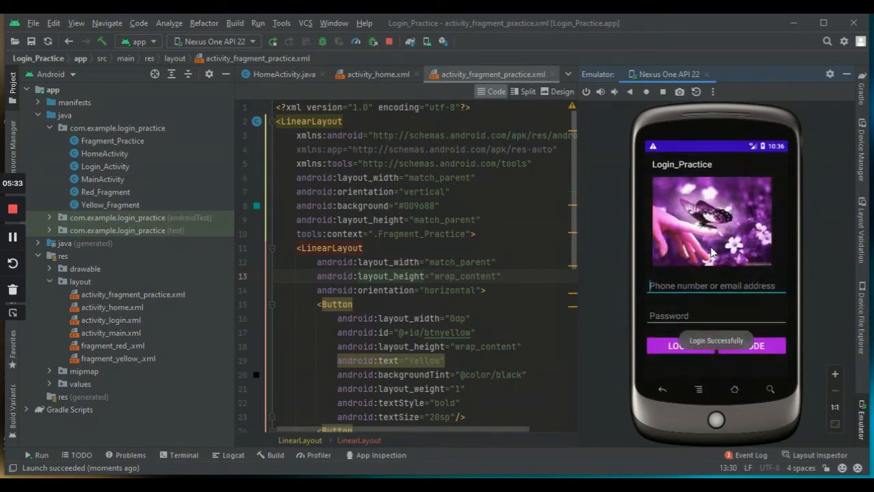
left_click(676, 287)
type("jhkhkj")
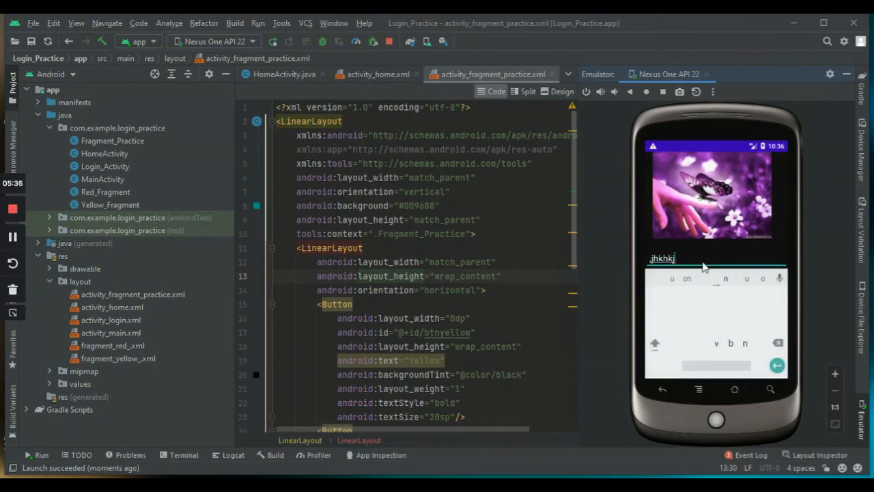
key("Tab")
type("hjknkj")
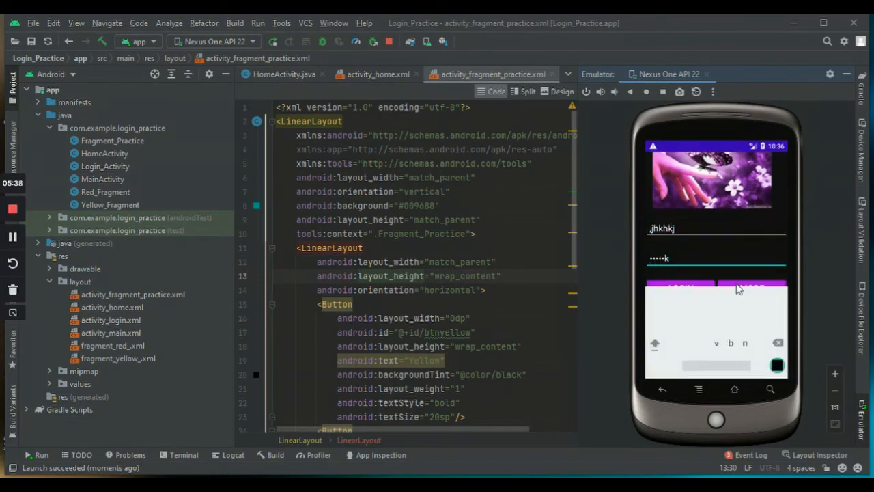
left_click(686, 288)
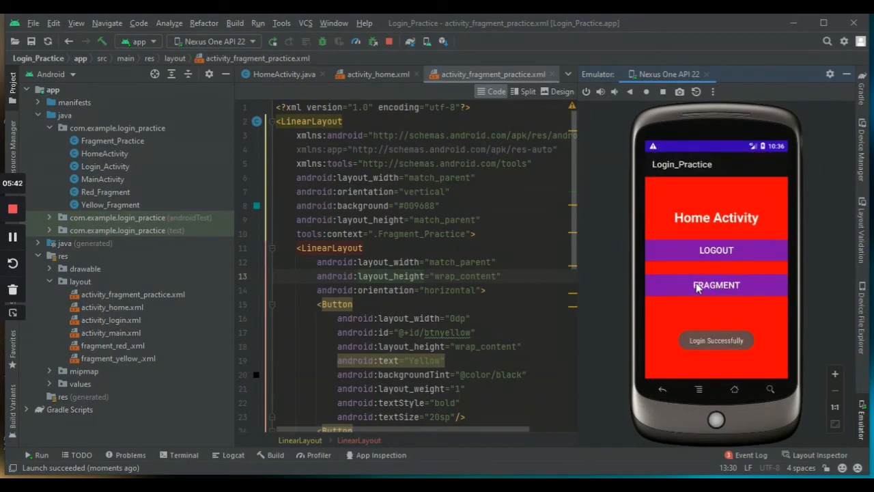
Step: Open the app's fragment screen from the home activity and display the yellow fragment followed by the red fragment
left_click(698, 287)
left_click(685, 193)
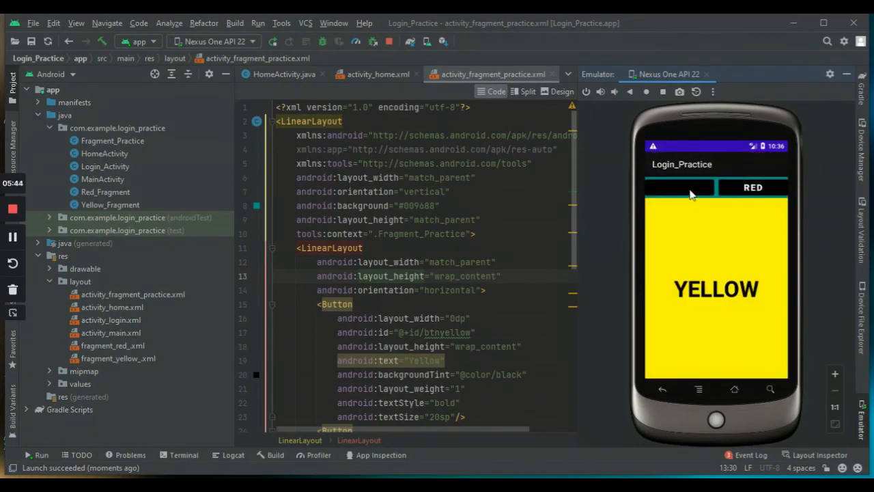
left_click(755, 192)
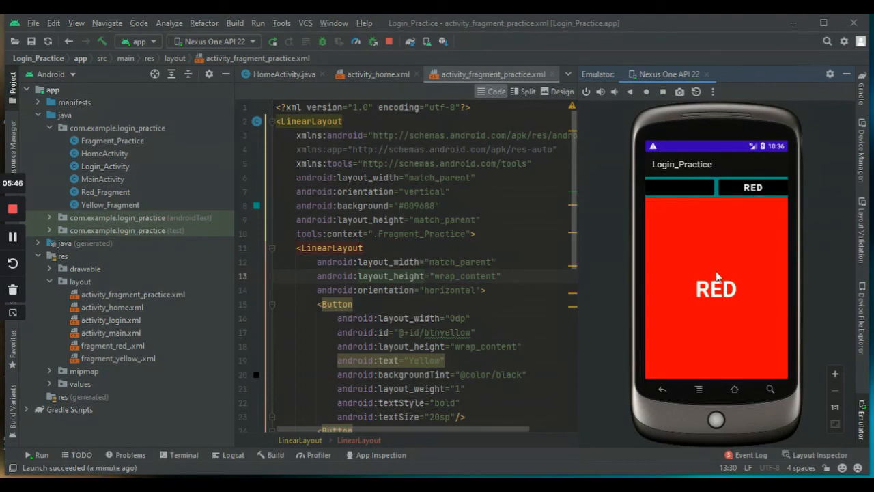
Step: Go back repeatedly until the app exits on the emulator, stop the running app, and hide the emulator
left_click(631, 96)
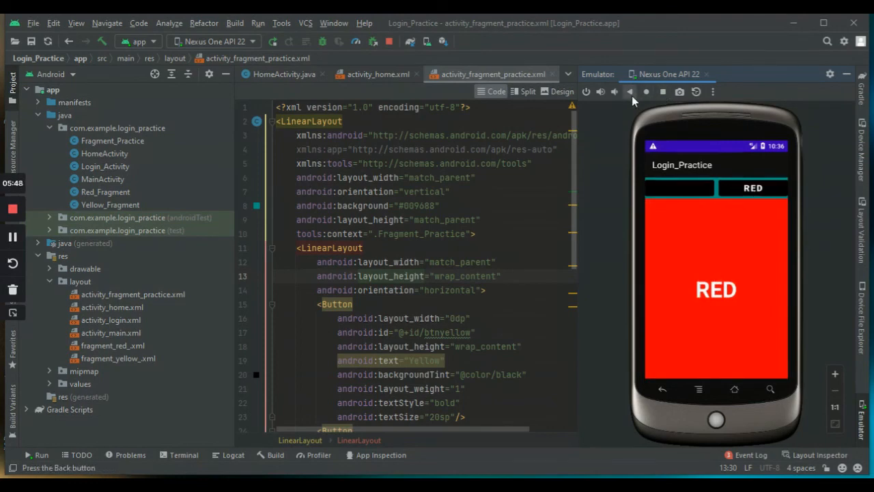
left_click(632, 95)
left_click(631, 95)
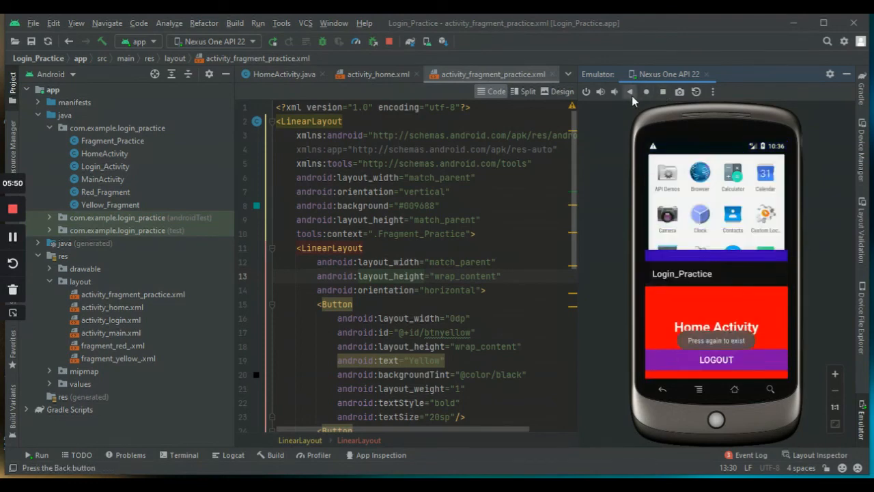
left_click(390, 42)
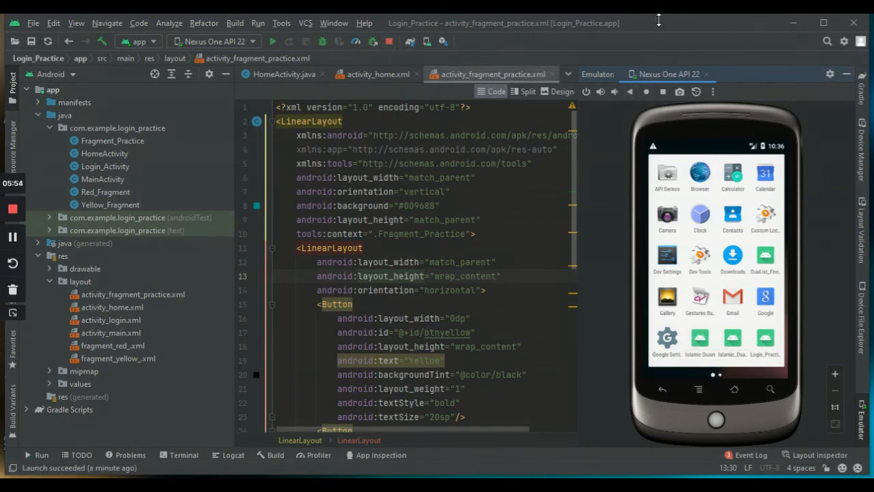
left_click(847, 73)
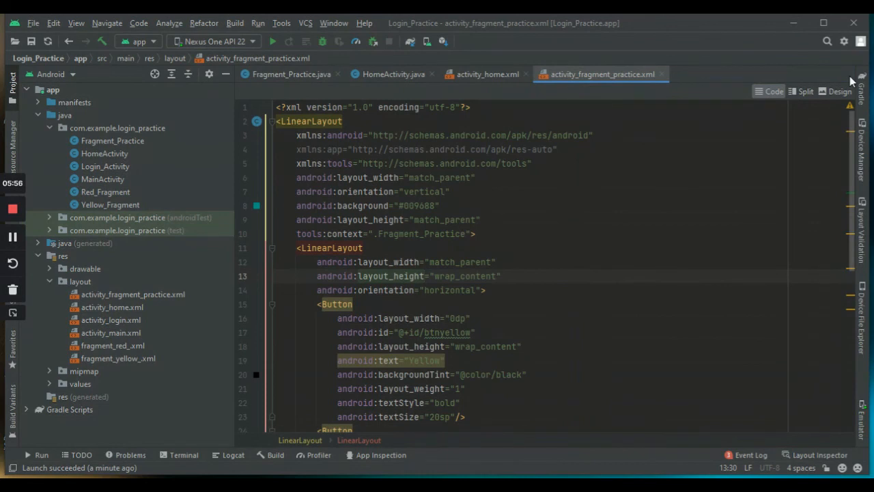